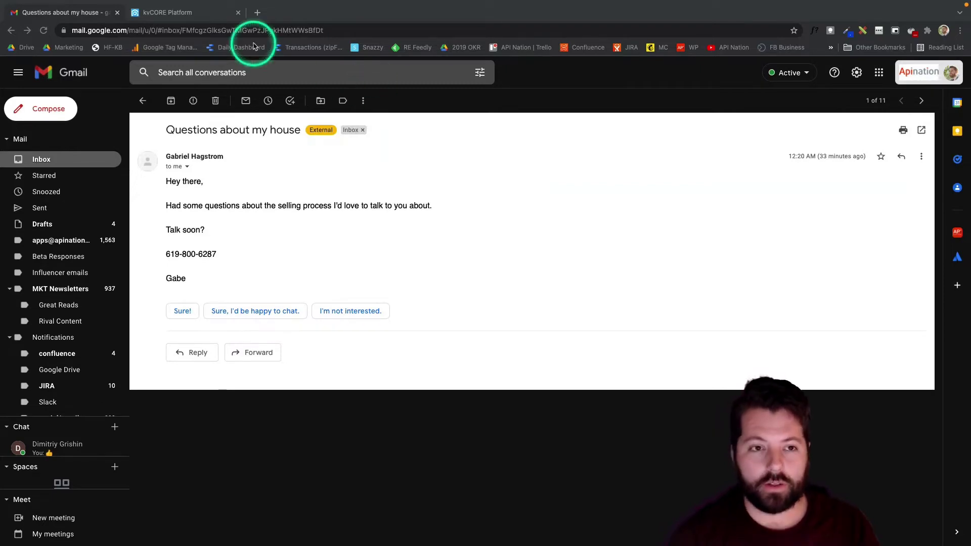
Step: From the kvCORE marketplace, open the Api Nation Integrations add-on's sync page
left_click(199, 17)
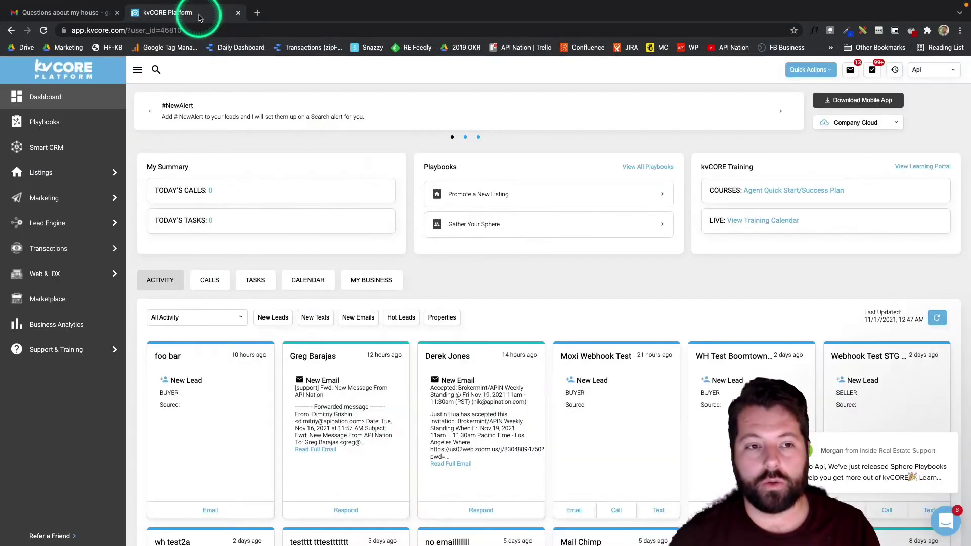
left_click(49, 300)
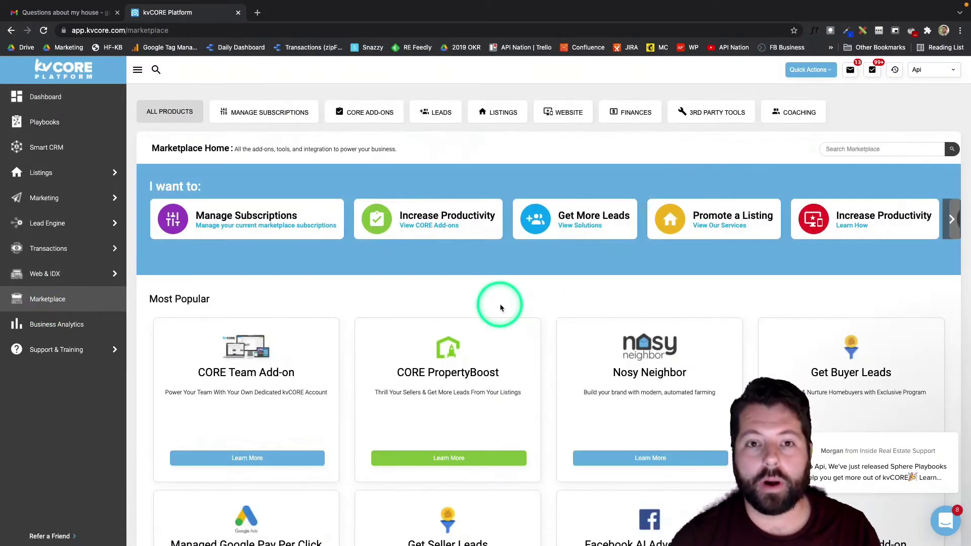
scroll(500, 303, "down", 5)
scroll(500, 303, "down", 5)
scroll(500, 304, "down", 3)
scroll(500, 303, "down", 3)
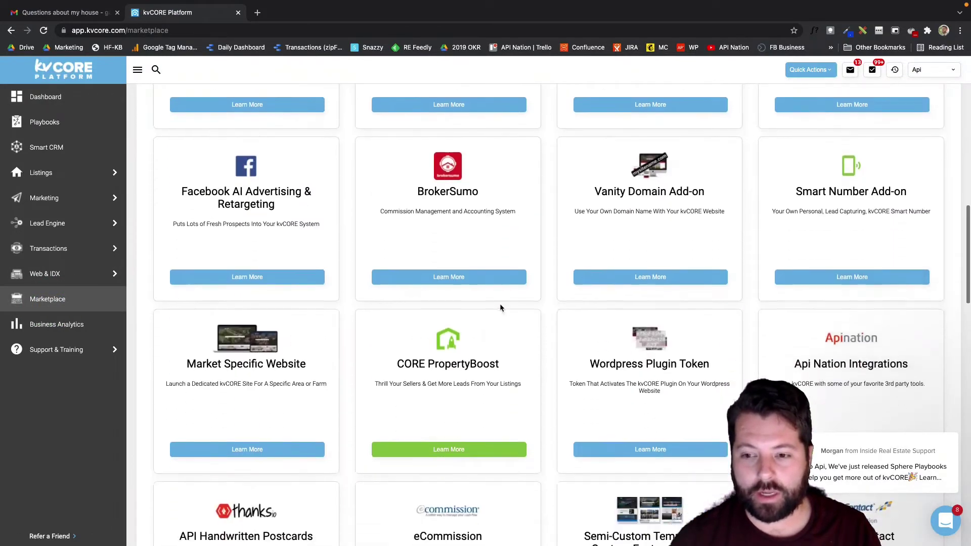
scroll(500, 303, "down", 3)
left_click(881, 349)
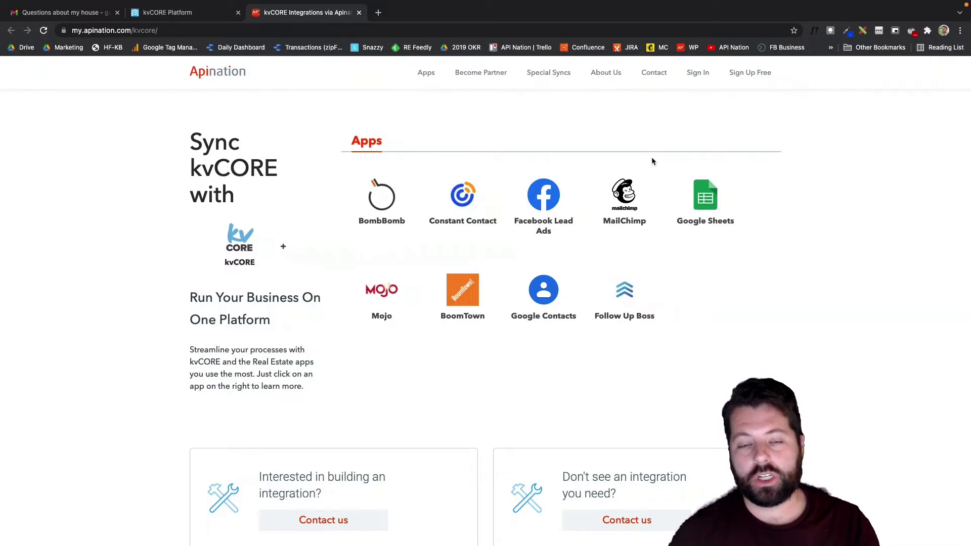
Step: Pick Google Contacts as the sync app and connect kvCORE with its email and password
left_click(541, 309)
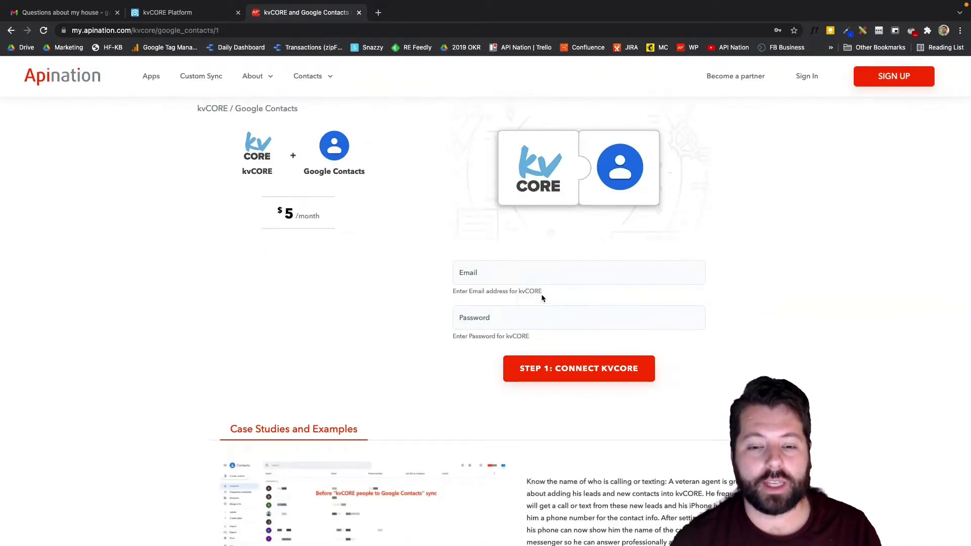
left_click(538, 273)
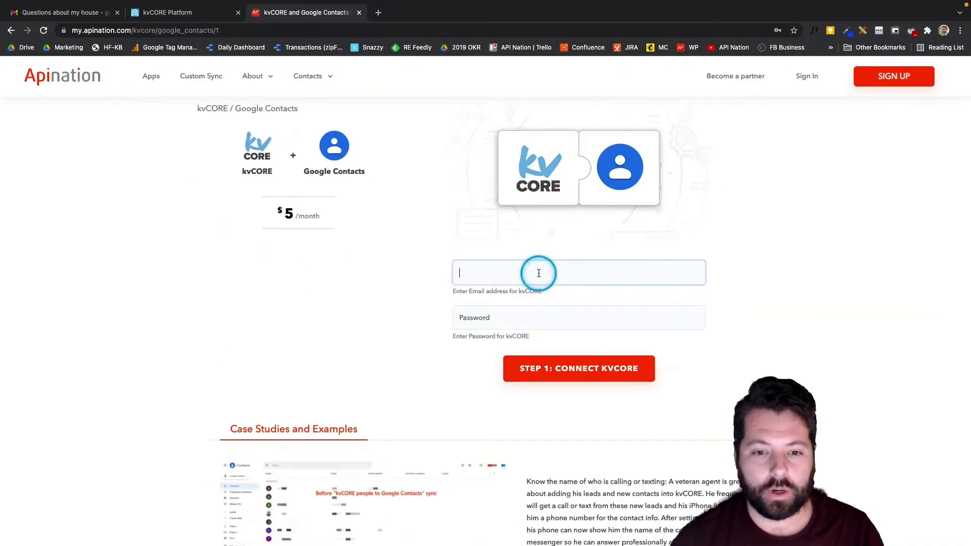
type("@apination.com")
left_click(538, 317)
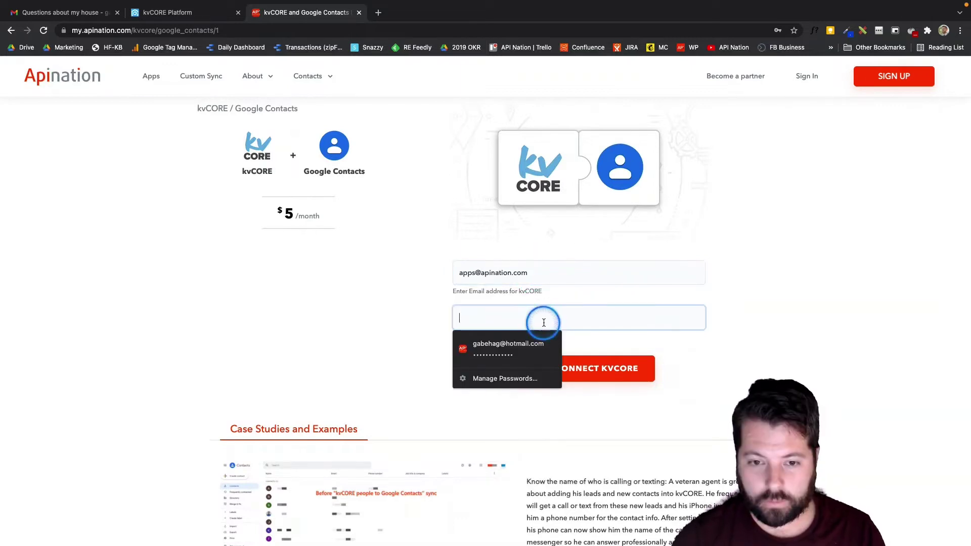
type("************")
left_click(549, 368)
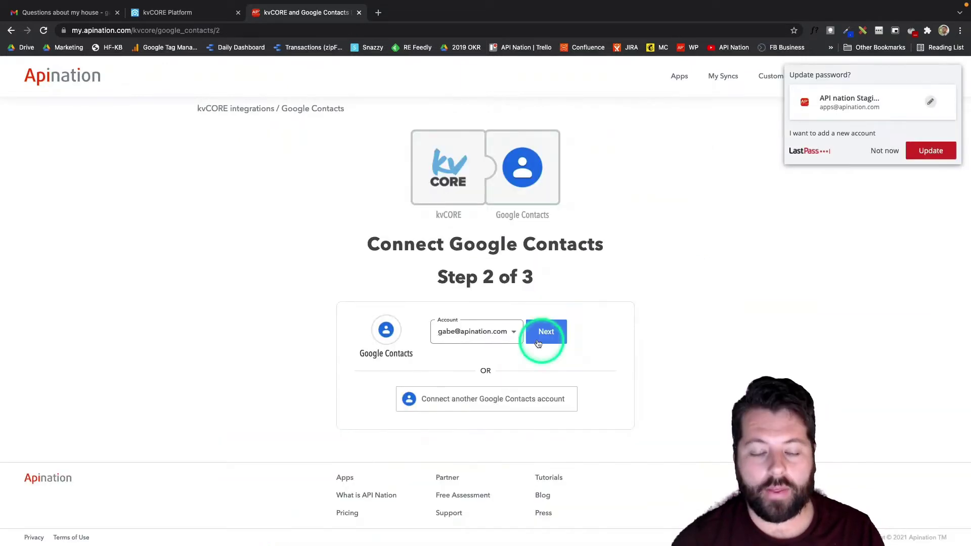
Step: Connect a different Google account and allow API Nation access to its contacts
left_click(508, 398)
left_click(455, 232)
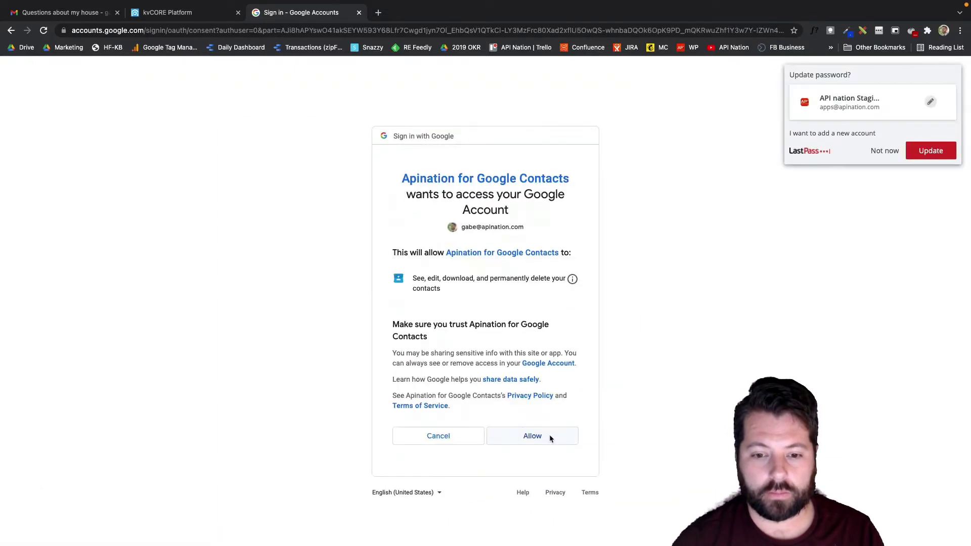
left_click(533, 434)
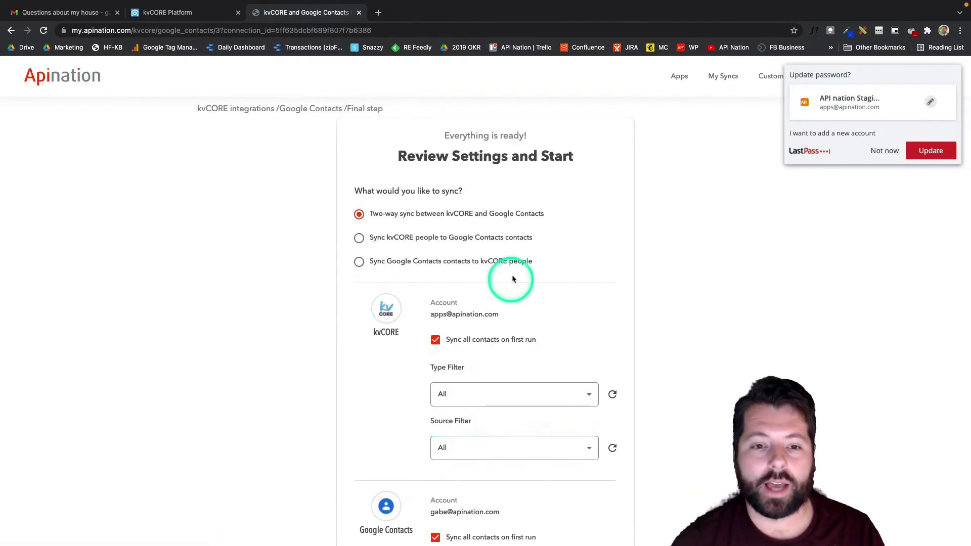
scroll(511, 275, "down", 2)
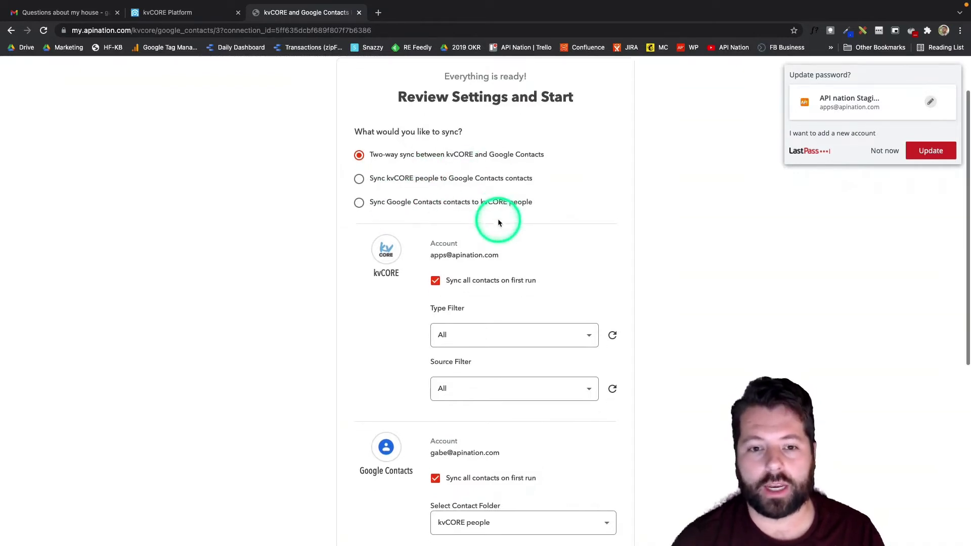
scroll(497, 219, "down", 3)
scroll(455, 228, "down", 2)
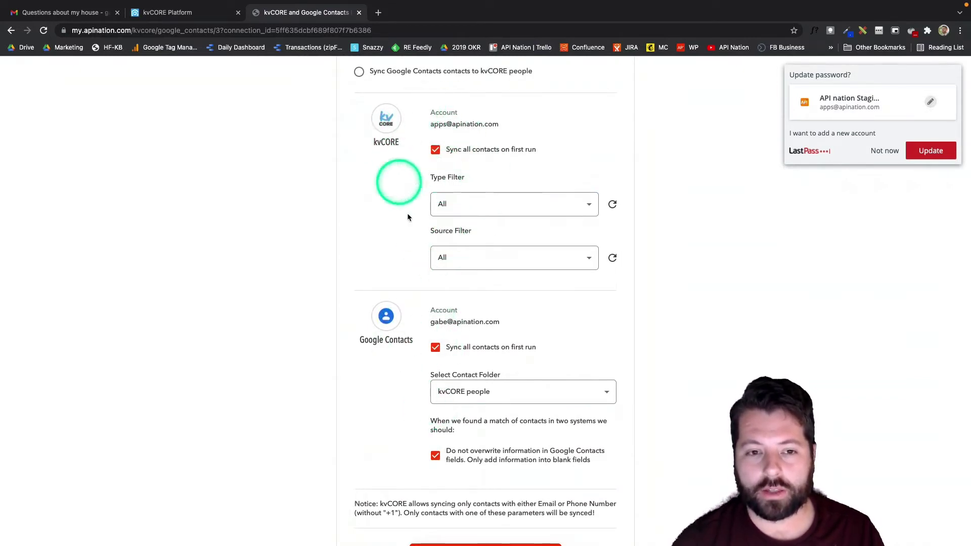
scroll(397, 218, "down", 3)
scroll(396, 219, "down", 2)
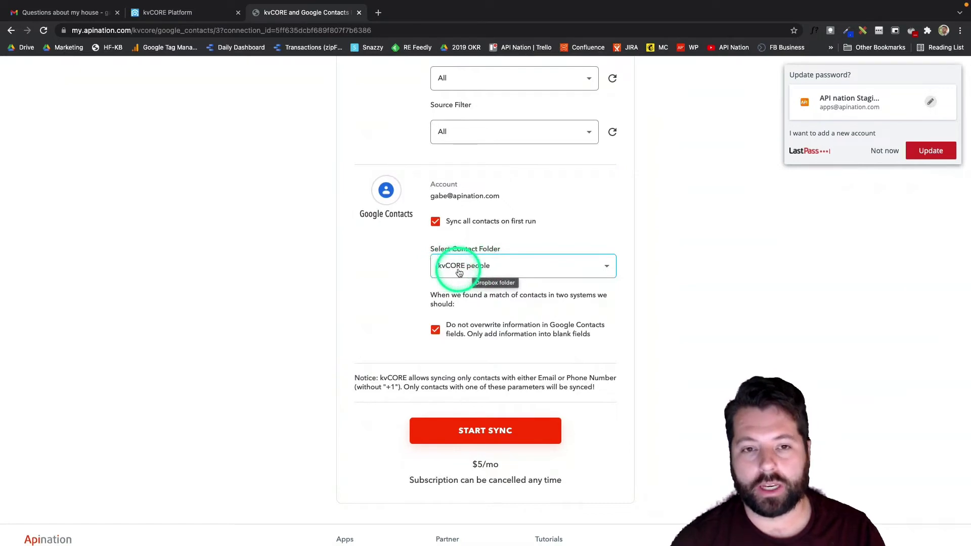
Step: Start the two-way sync between Google Contacts and the kvCORE people folder
left_click(466, 432)
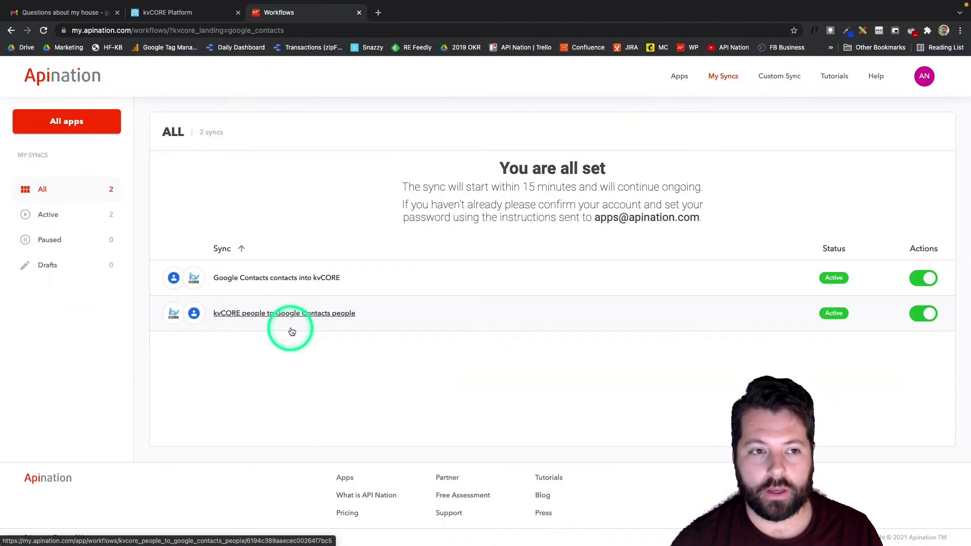
Step: Return to the Gmail tab showing the lead's house-selling email
left_click(78, 13)
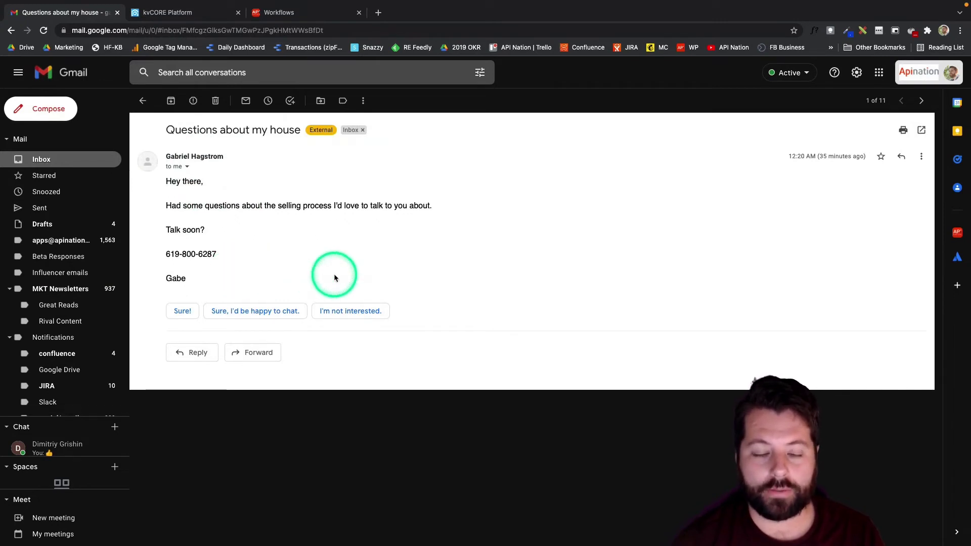
Step: Add the email's sender to Google Contacts and copy the phone number from the email
left_click(956, 189)
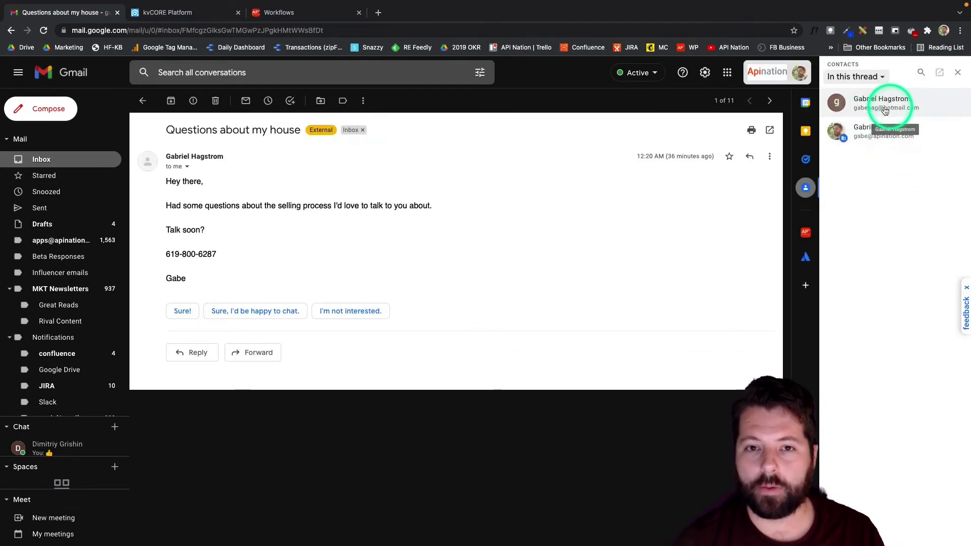
left_click(863, 105)
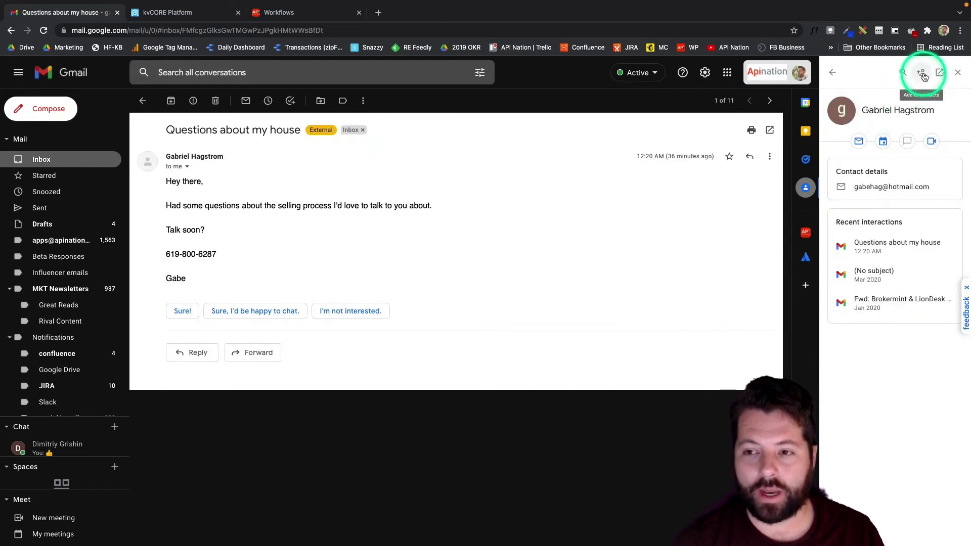
left_click(922, 74)
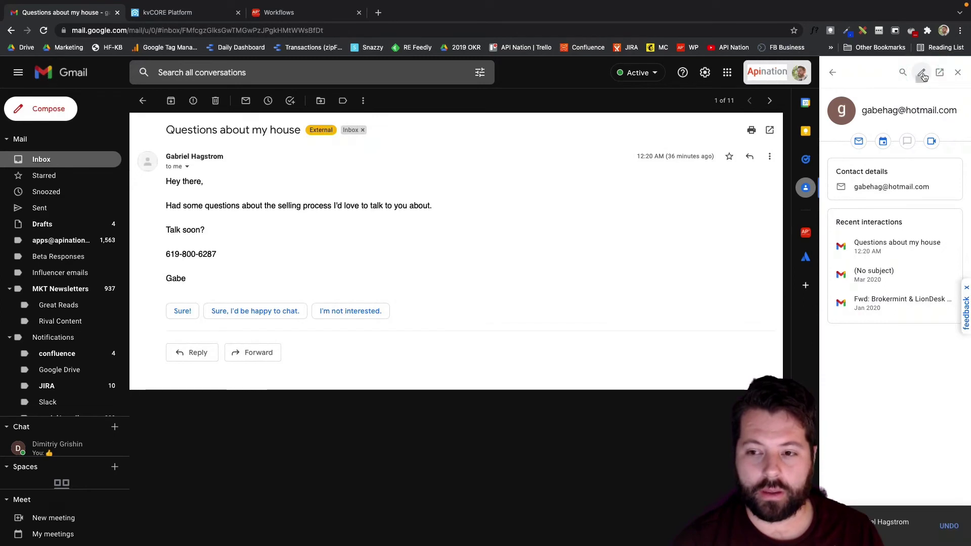
left_click(938, 74)
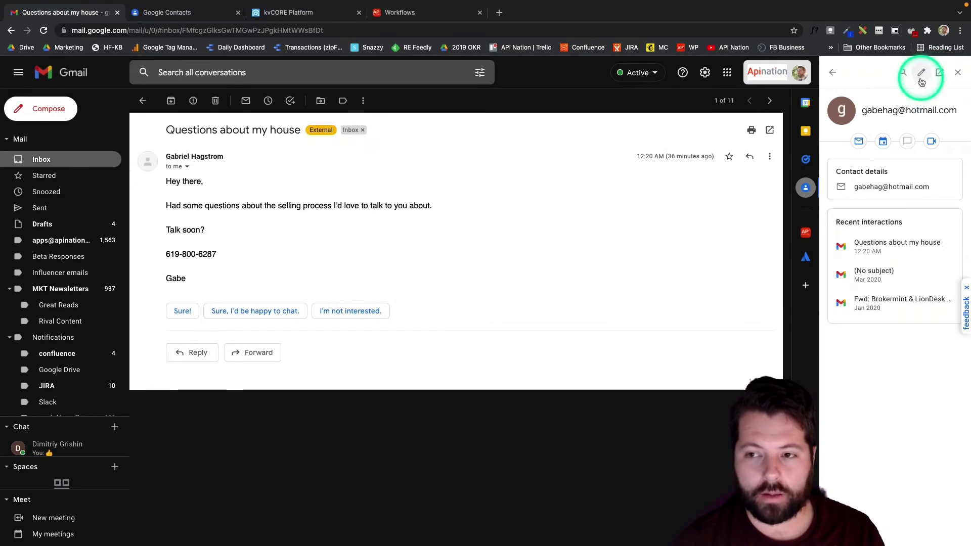
left_click_drag(218, 254, 166, 254)
key("ctrl+c")
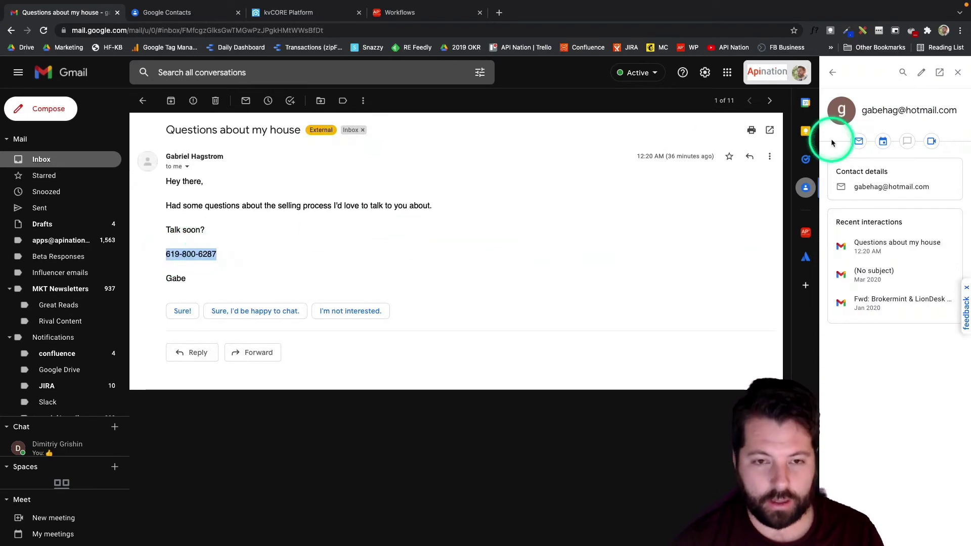
left_click(922, 71)
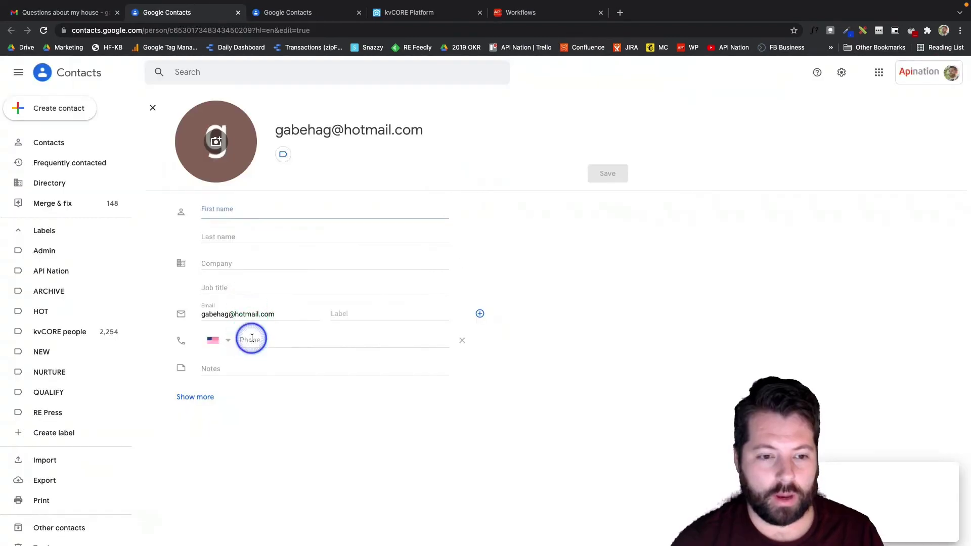
Step: Paste the copied phone number and enter the contact's first and last name
left_click(251, 339)
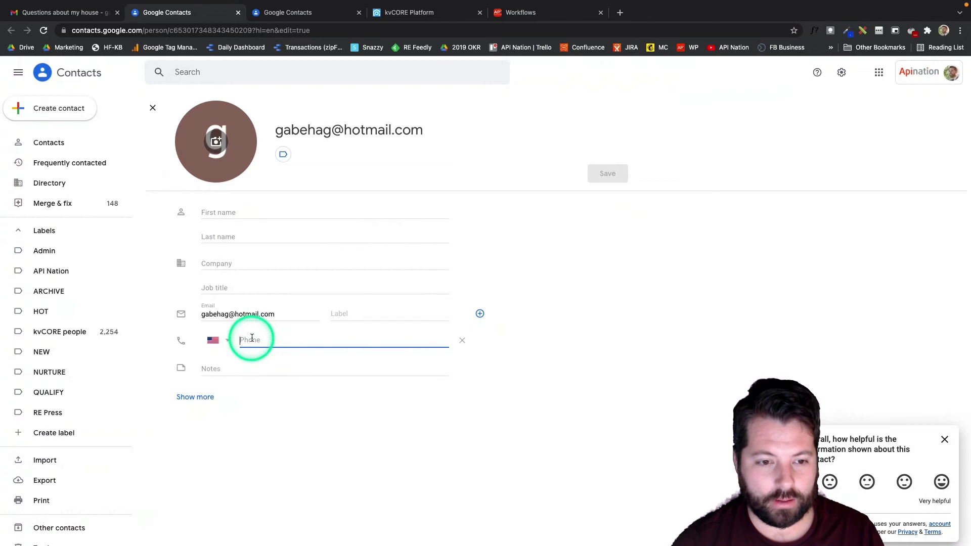
key("ctrl+v")
left_click(219, 211)
type("Gabe")
key("Tab")
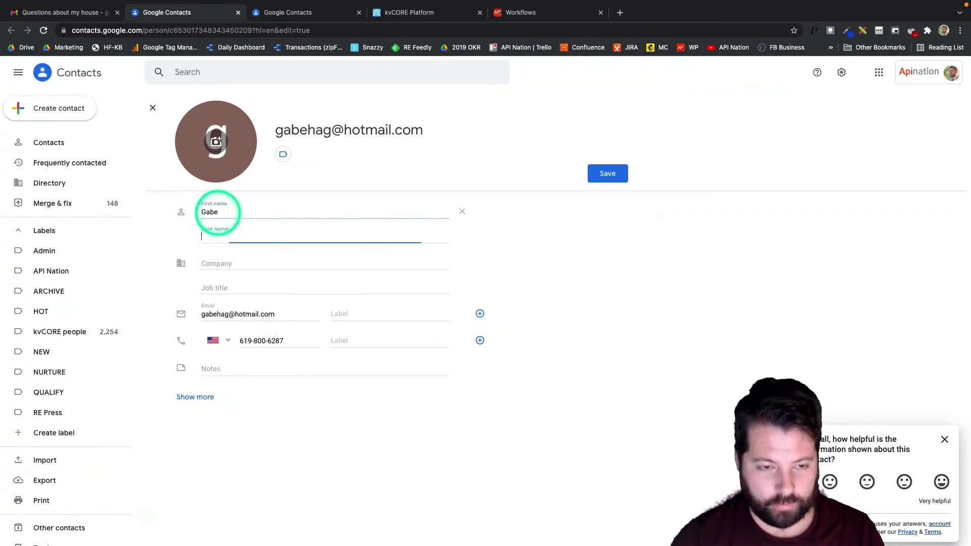
Step: Apply the kvCORE people label to the contact and save it
left_click(283, 155)
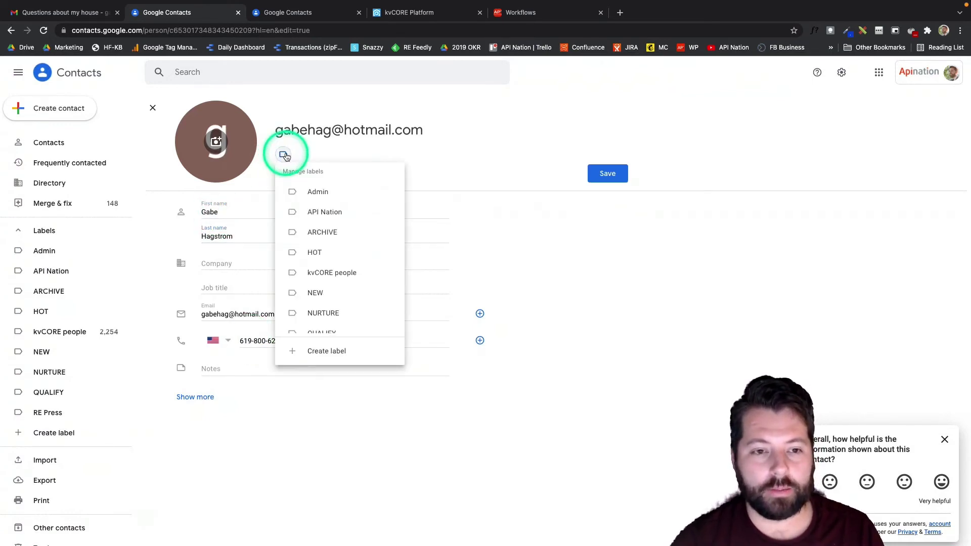
left_click(332, 273)
left_click(326, 354)
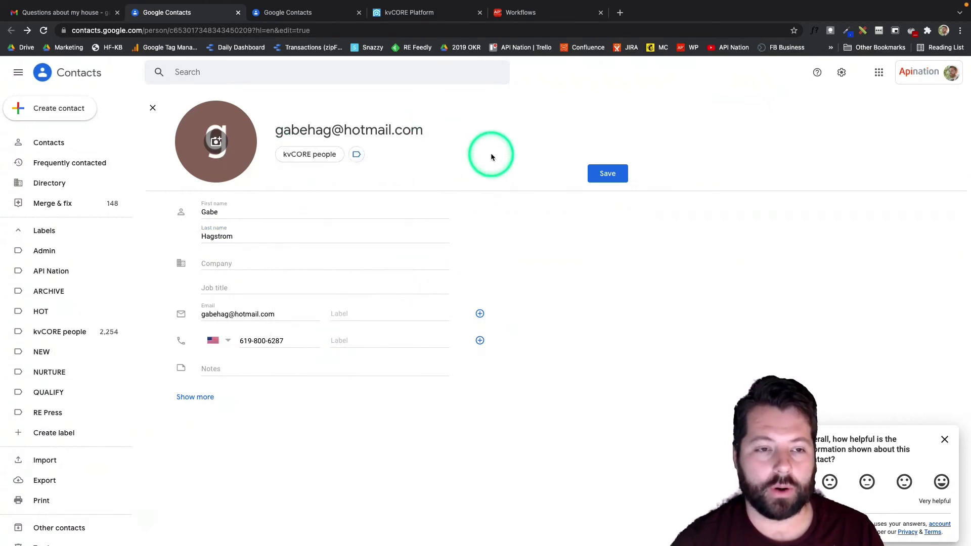
left_click(607, 173)
Step: Return to the Gmail tab with the house-selling email and contact details
left_click(76, 12)
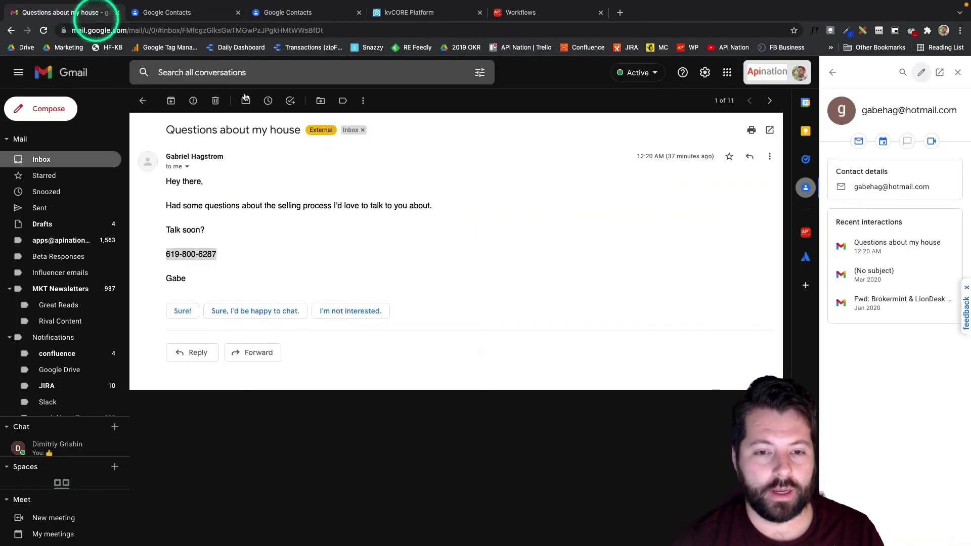